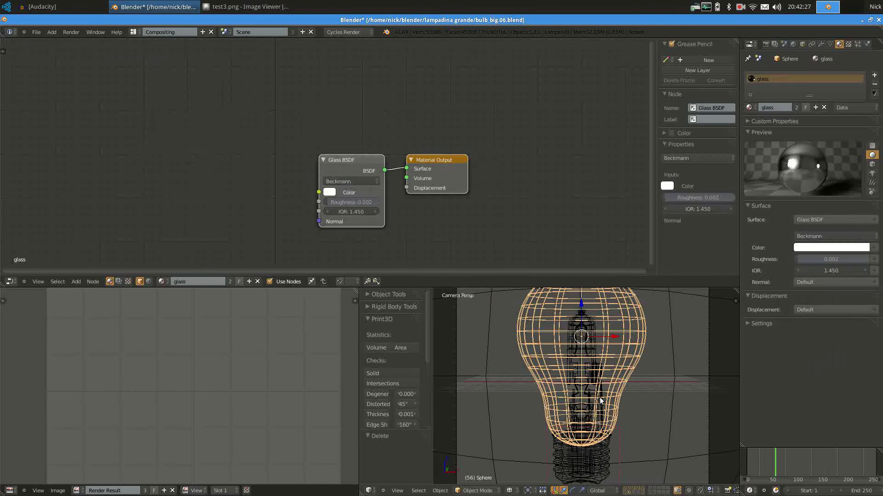
- Select the lamp holder, show only its layer, and inspect its Glossy and Diffuse BSDF nodes
right_click(600, 399)
scroll(653, 413, up, 4)
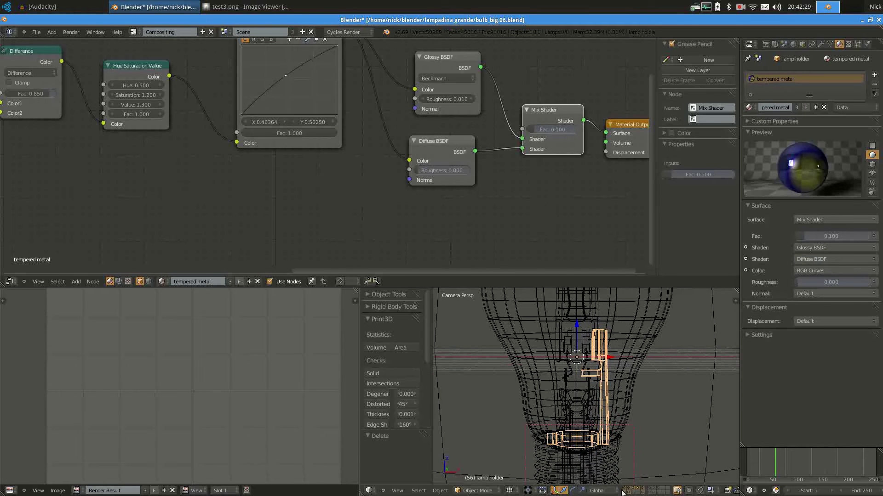
click(639, 489)
scroll(636, 422, up, 2)
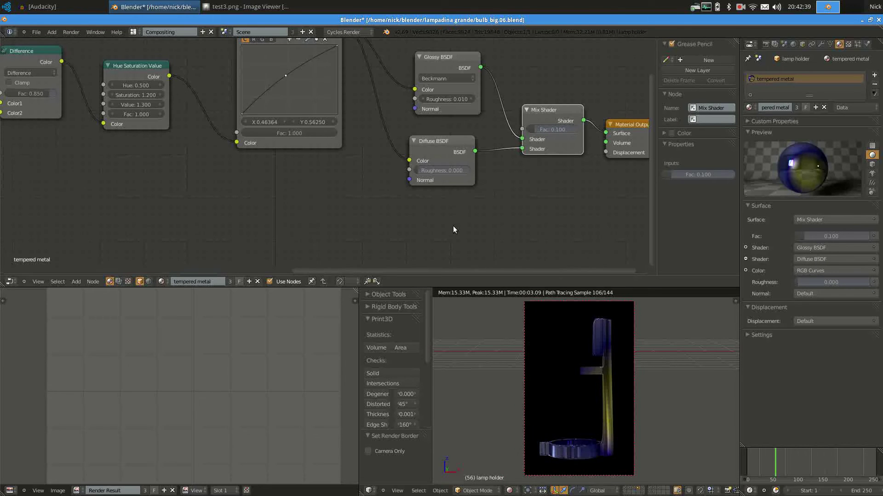
middle_drag(454, 225, 365, 233)
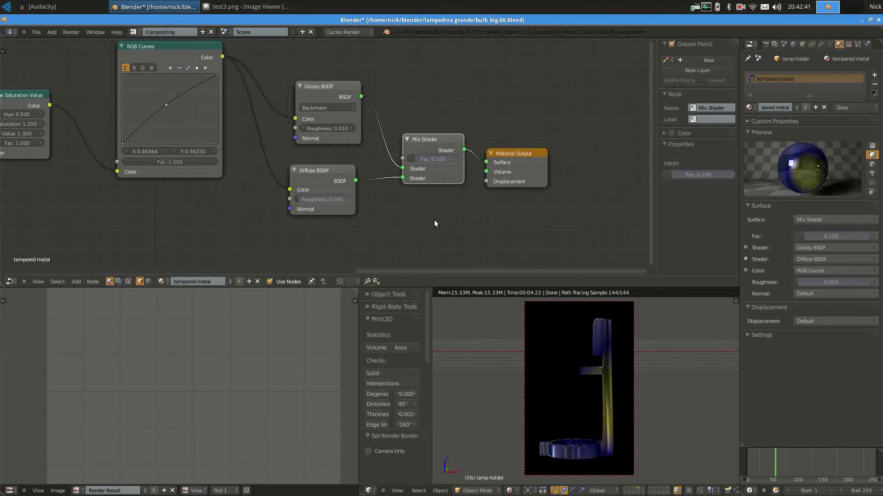
click(317, 83)
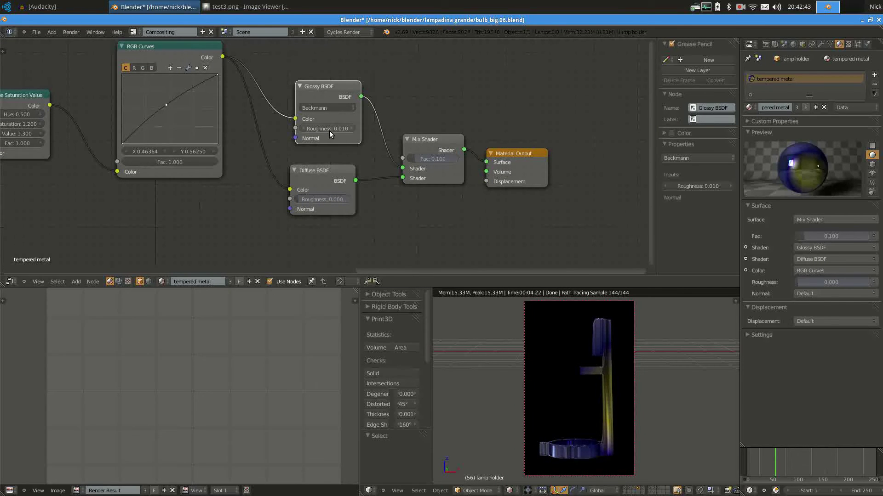
click(321, 174)
- Open the reference.png light bulb photo in the image viewer
middle_drag(439, 200, 421, 194)
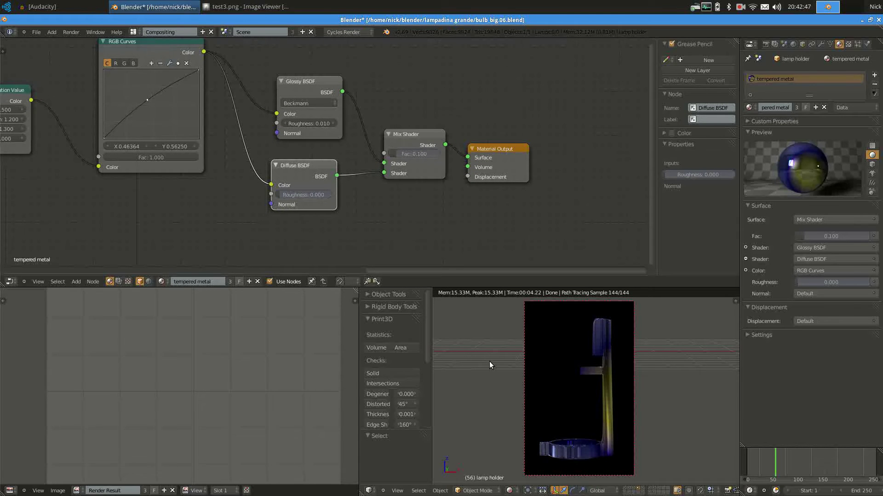
click(227, 7)
click(22, 65)
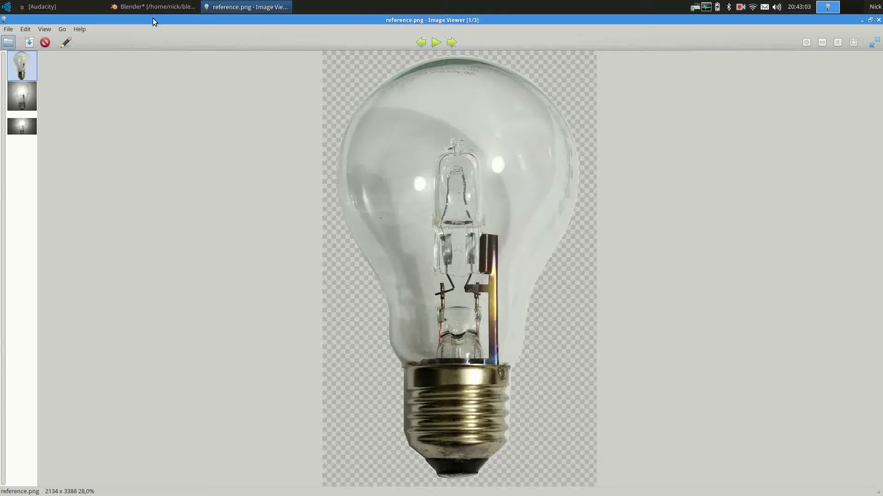
- Return to Blender and navigate the node tree back to the Attribute and Mapping nodes
click(153, 6)
middle_drag(262, 159, 540, 175)
scroll(459, 159, down, 1)
scroll(347, 172, down, 5)
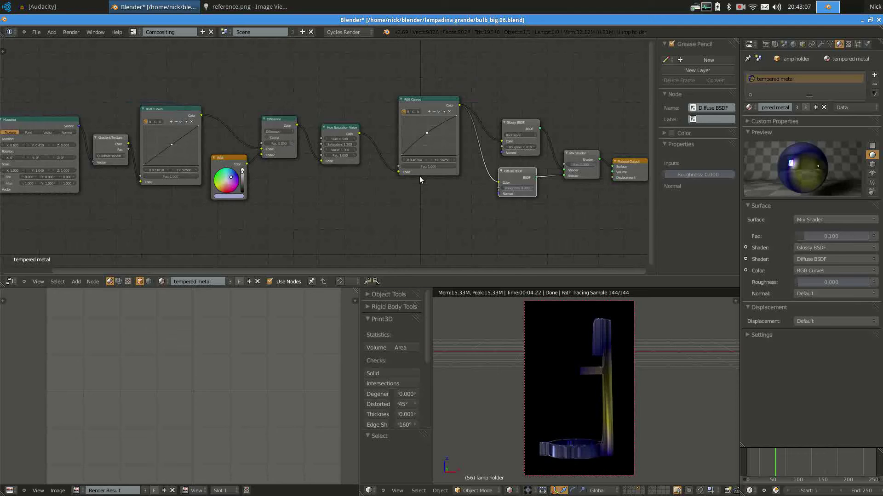
scroll(433, 178, down, 2)
middle_drag(430, 187, 592, 166)
scroll(365, 206, up, 5)
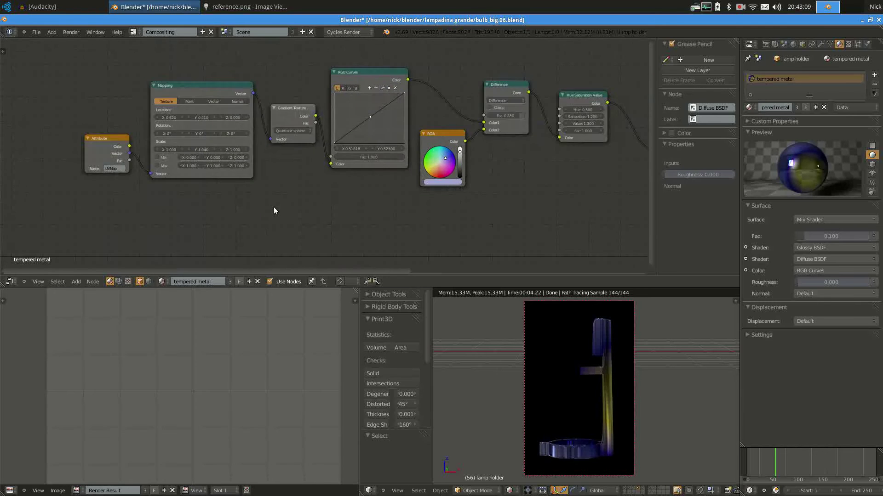
middle_drag(274, 211, 429, 185)
scroll(338, 178, up, 3)
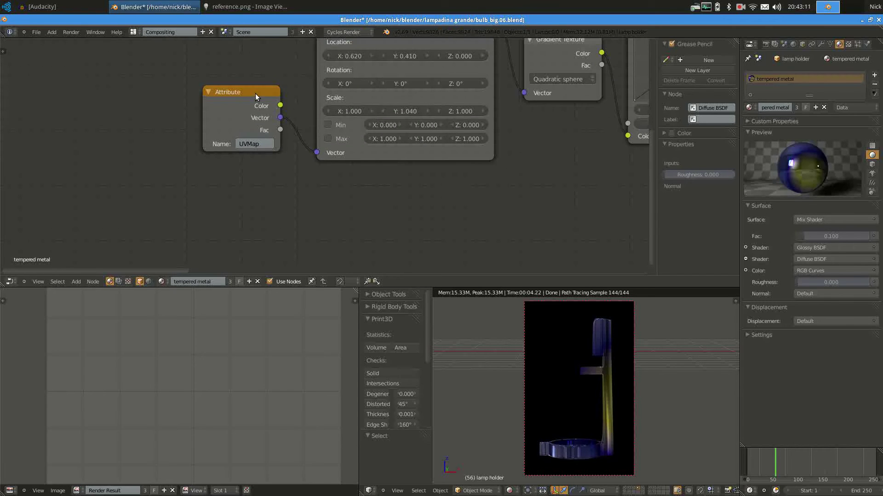
middle_drag(255, 94, 216, 123)
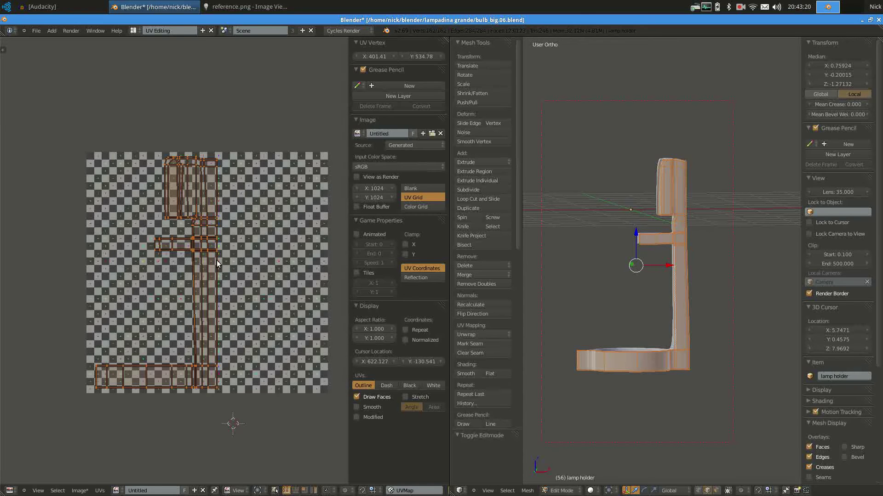
- Switch to the Compositing layout and leave Edit Mode for Object Mode
click(133, 30)
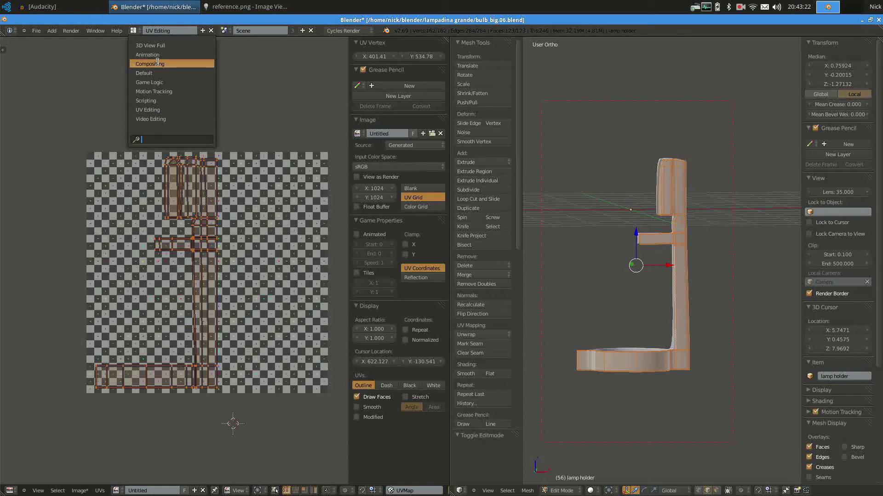
click(167, 64)
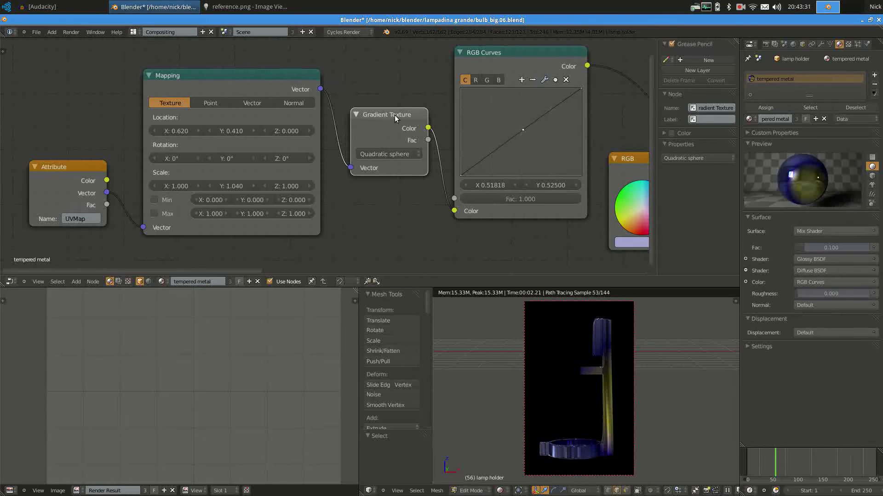
middle_drag(400, 131, 387, 129)
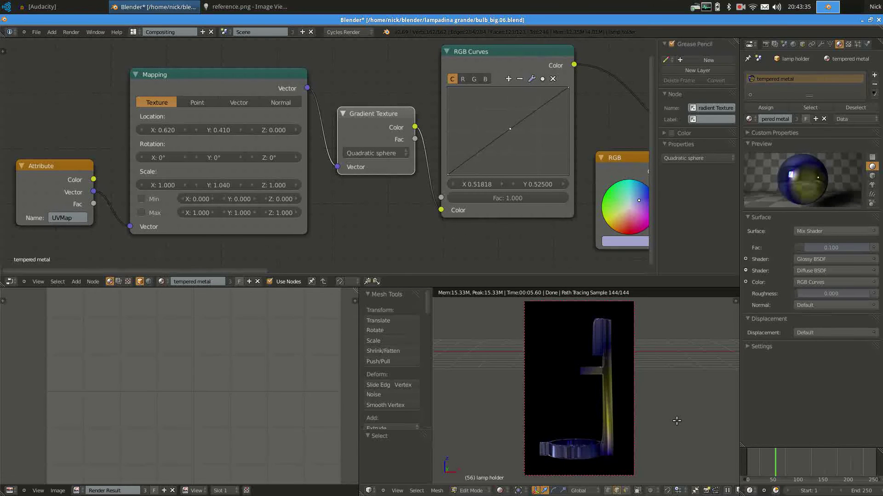
key(Tab)
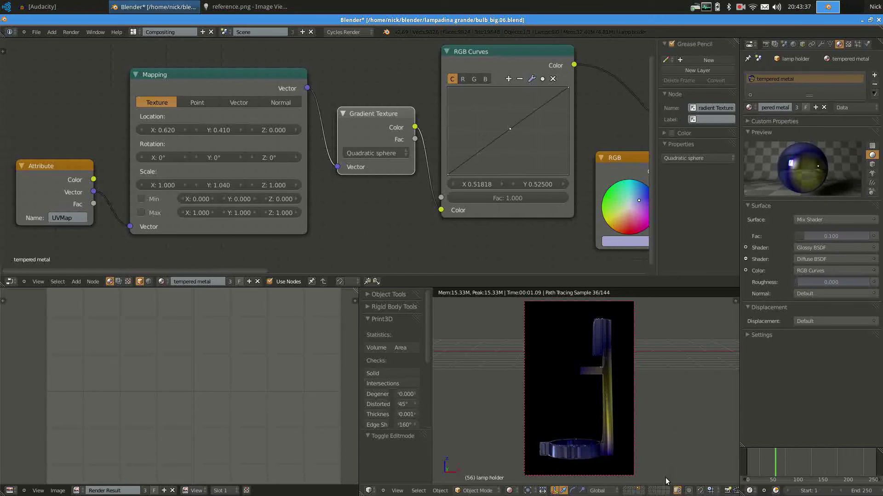
- Show the gradient test plane's layer and select Plane.002
click(660, 491)
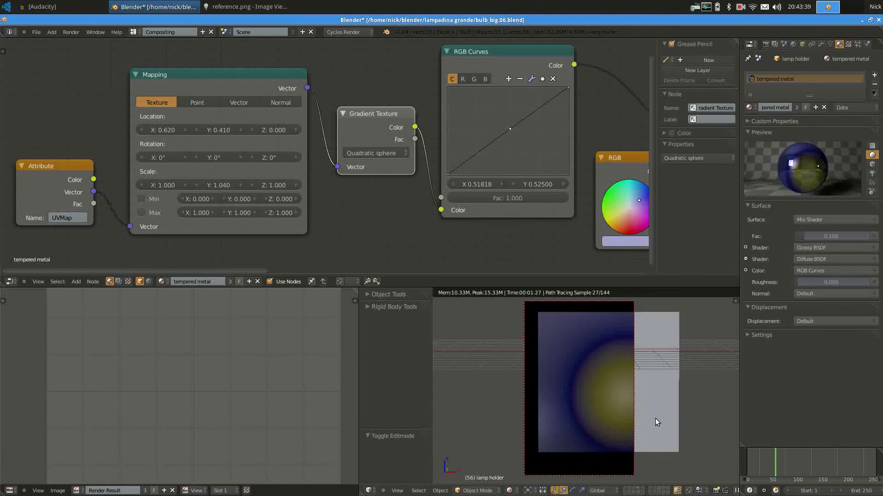
shift+middle_drag(660, 410, 630, 406)
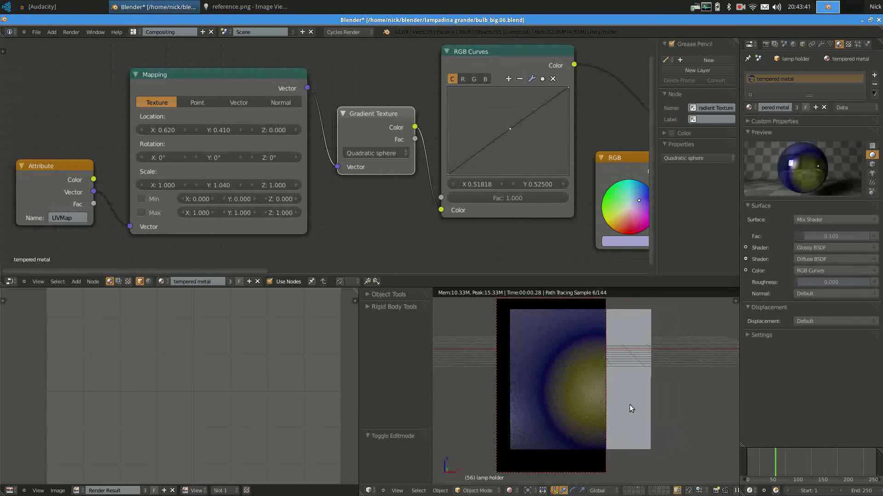
right_click(631, 405)
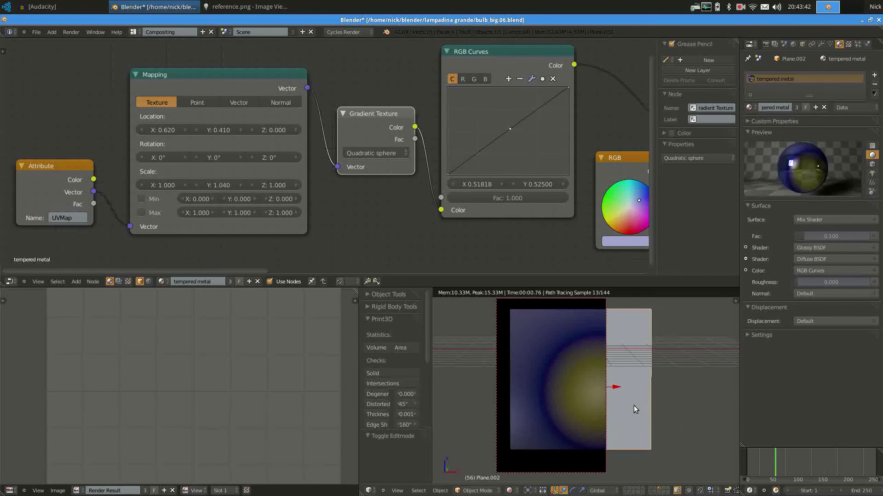
- Inspect the plane's UVs in Edit Mode in the UV Editing layout
click(133, 32)
click(151, 111)
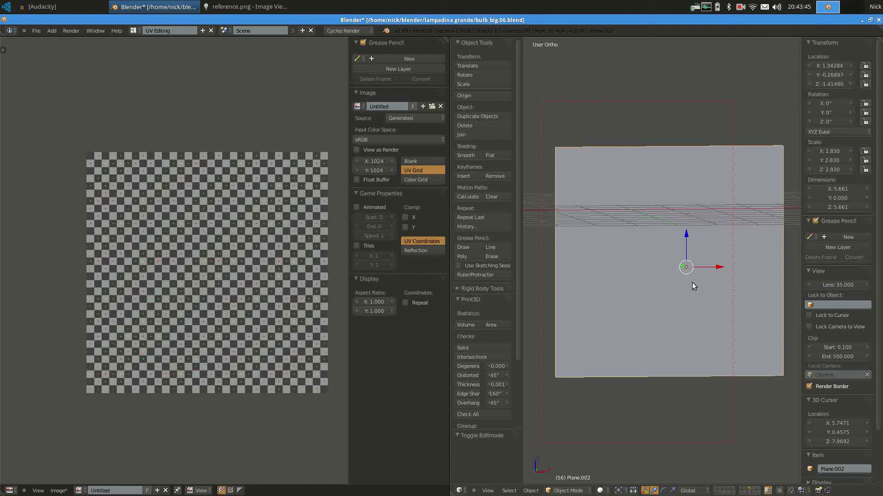
key(Tab)
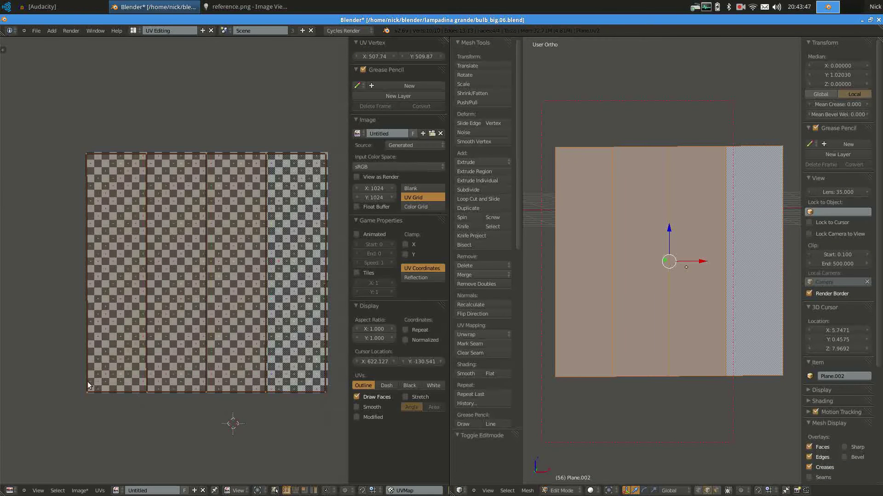
key(Tab)
- Back in Compositing, draw a render border around the plane and lamp holder
click(132, 31)
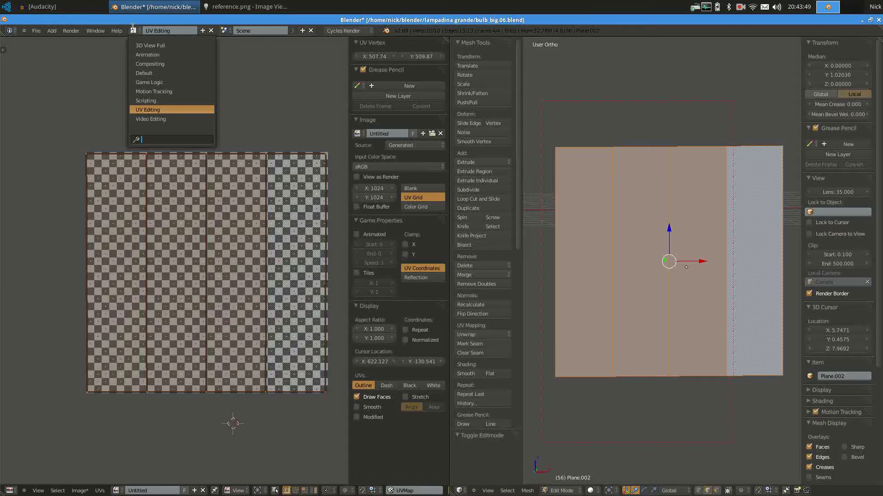
click(151, 45)
drag(463, 301, 630, 457)
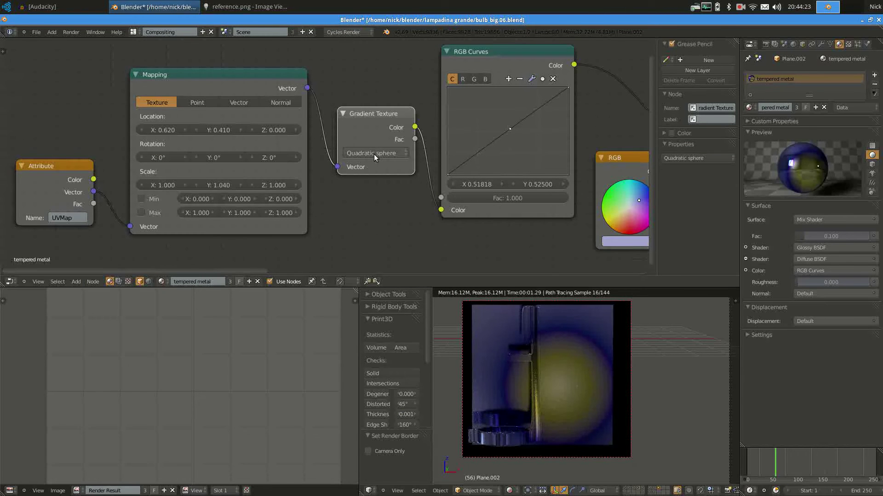
- Reset the Mapping node's Location X and Y to 0
click(256, 73)
click(162, 129)
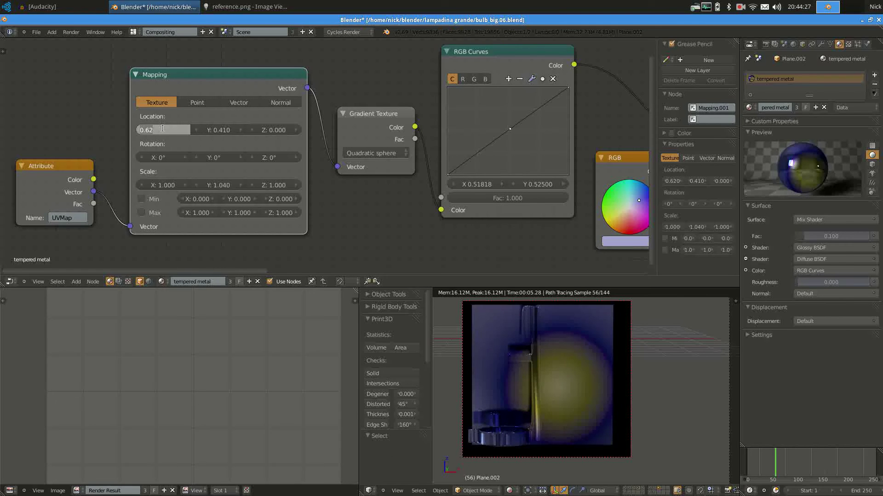
text(000)
click(218, 130)
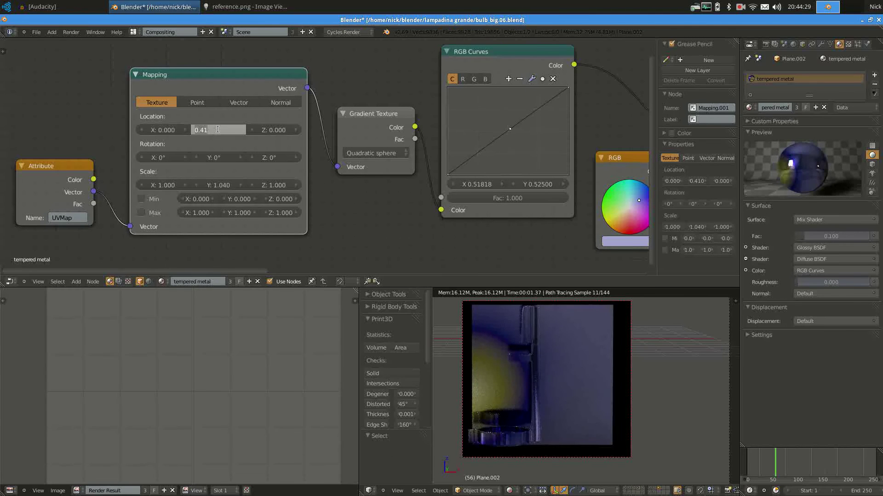
text(0)
key(Return)
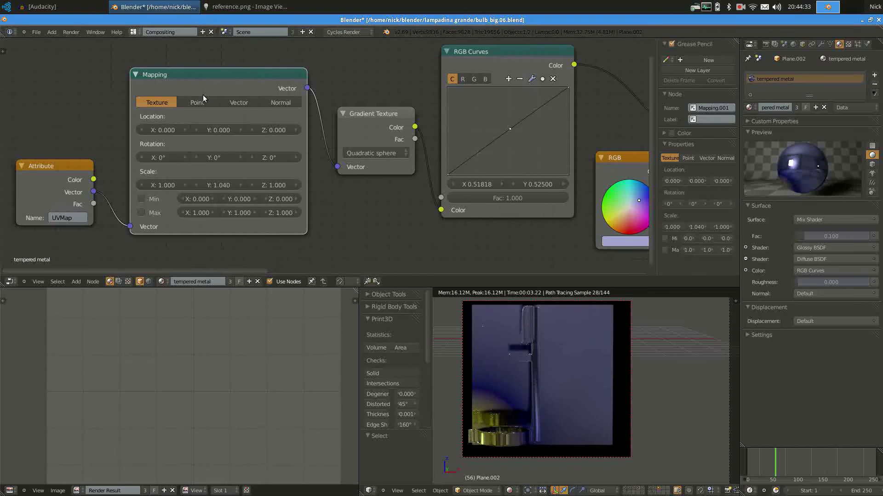
- Step Mapping Location X up to 0.6 and Location Y up to 0.5
key(Tab)
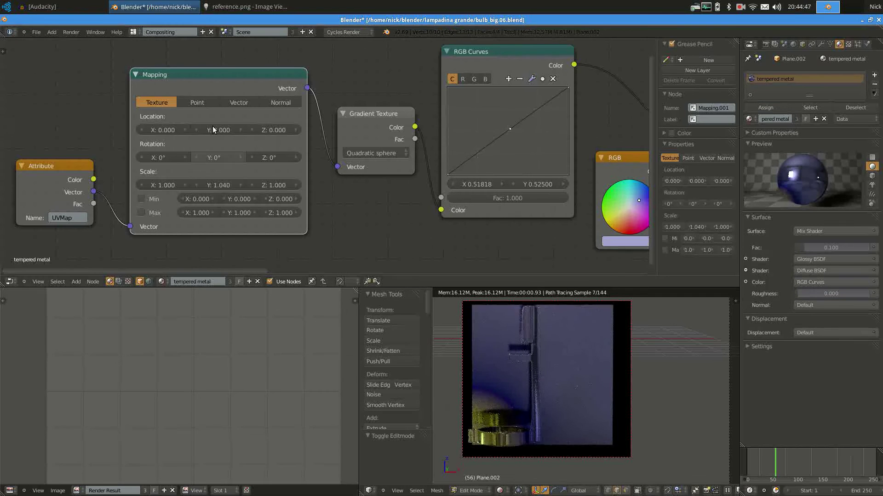
click(182, 130)
click(182, 132)
click(182, 132)
click(182, 133)
click(182, 133)
click(182, 132)
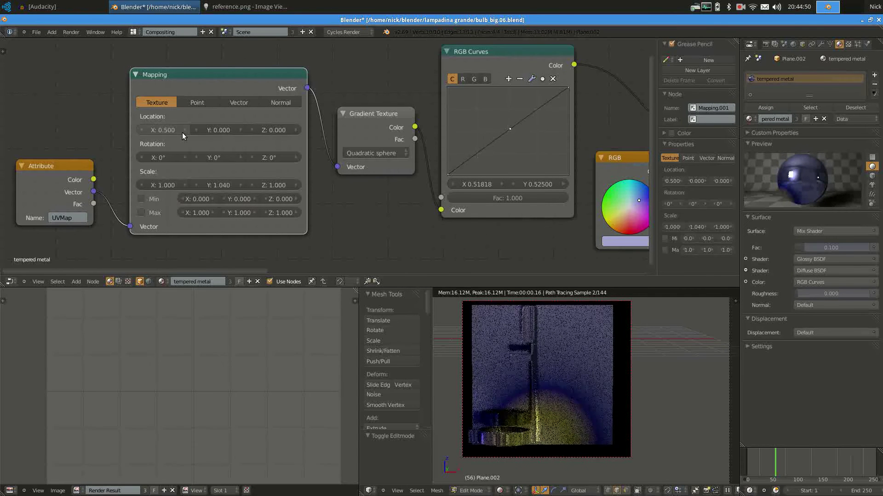
click(242, 130)
click(242, 130)
click(243, 130)
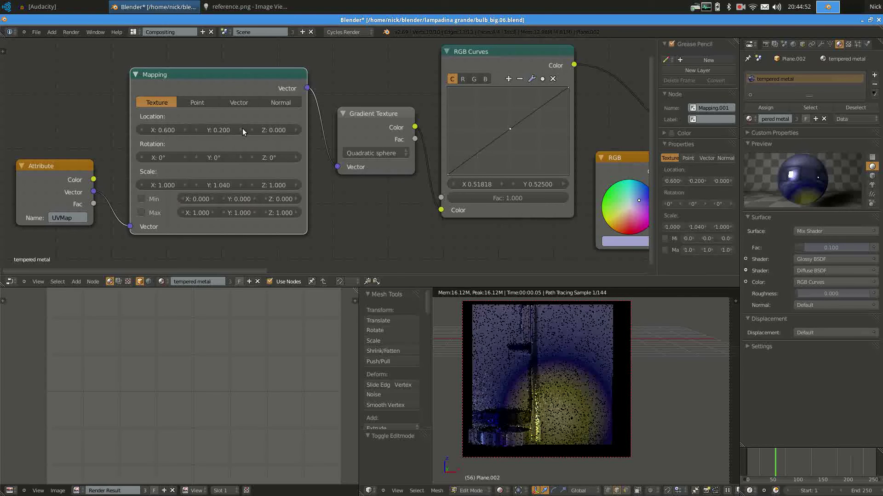
click(242, 131)
click(242, 130)
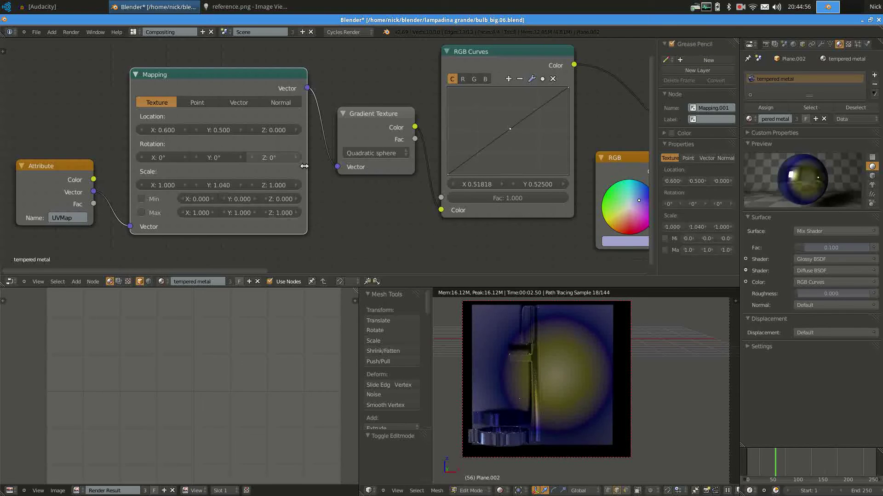
middle_drag(479, 175, 208, 170)
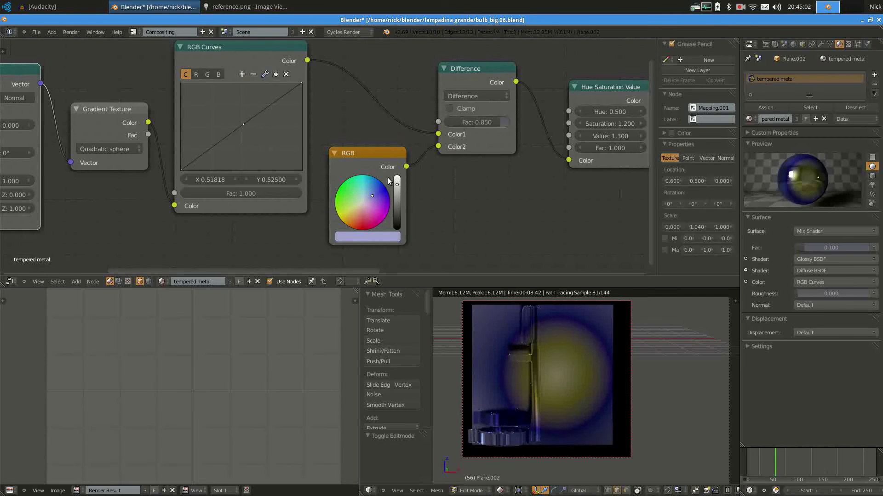
scroll(373, 161, down, 1)
middle_drag(372, 158, 392, 136)
scroll(392, 136, down, 3)
middle_drag(218, 139, 327, 127)
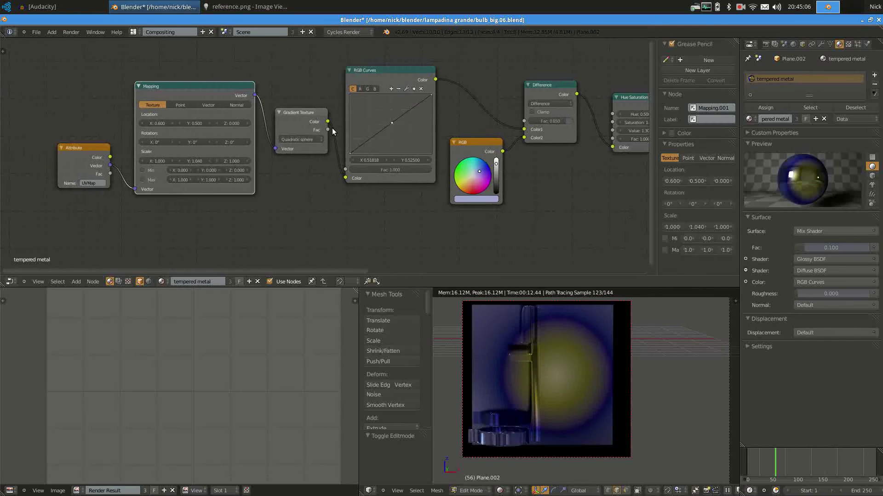
middle_drag(443, 141, 319, 154)
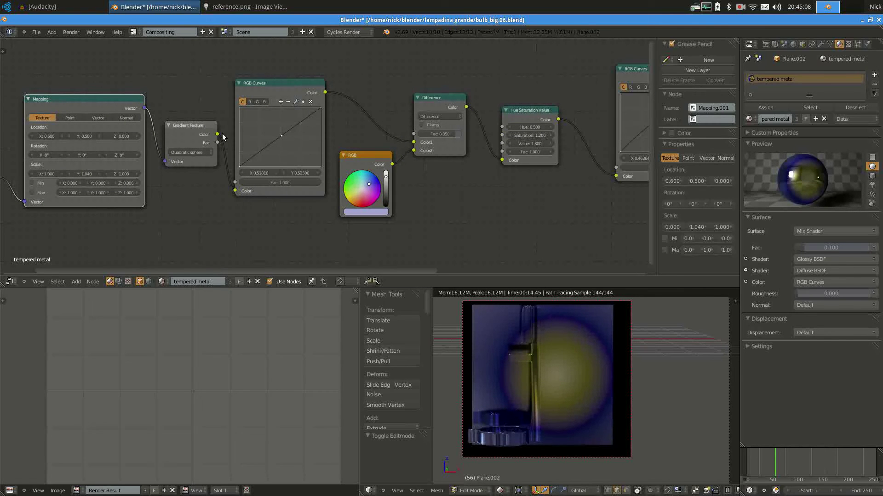
- Drag a test link from Gradient Texture Color, then zero Mapping Location X and Y
drag(222, 134, 615, 177)
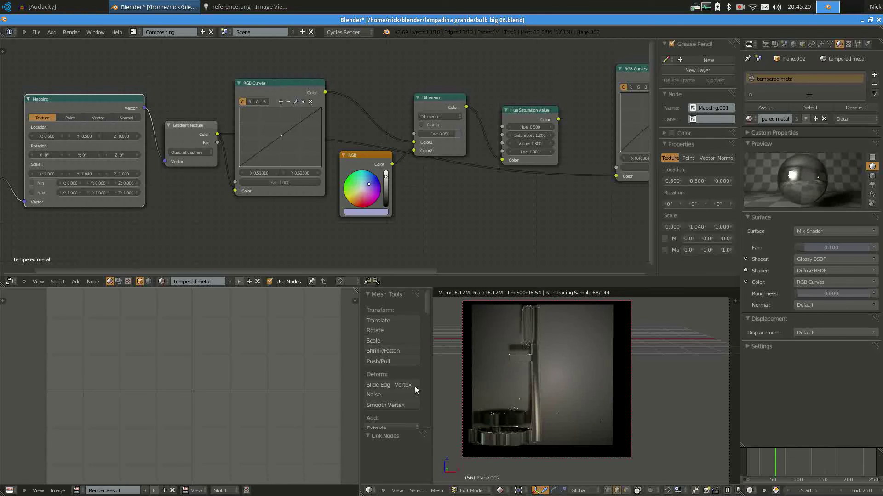
ctrl+scroll(184, 151, left, 4)
click(159, 136)
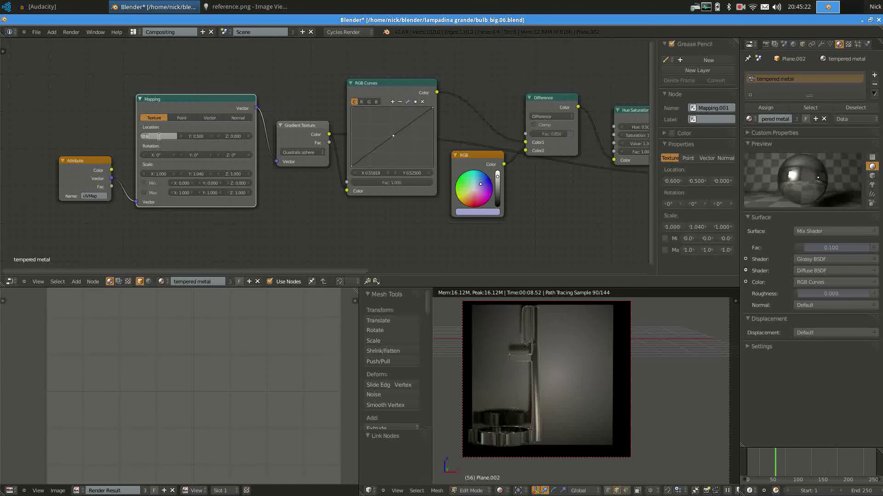
text(0)
key(Return)
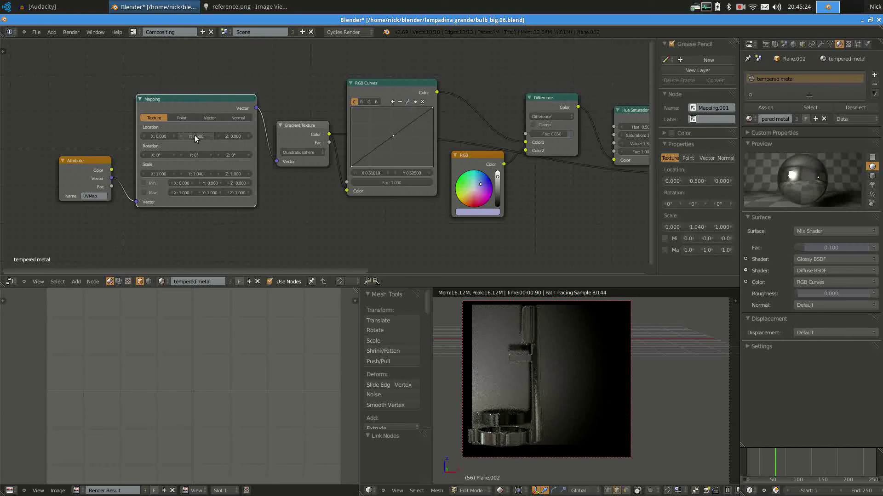
click(195, 135)
text(0)
key(Return)
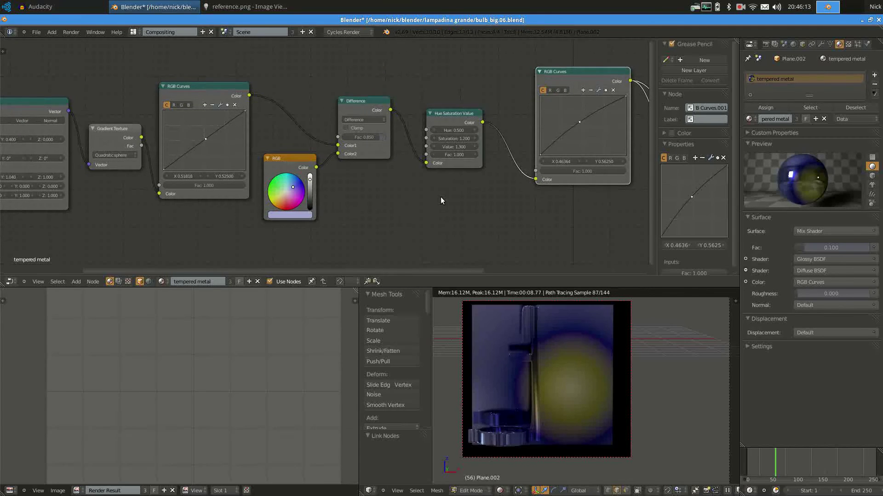
- Lower the first RGB Curves midpoint slightly and nudge the RGB colour node
mouse_move(206, 137)
mouse_down()
mouse_move(197, 130)
mouse_move(205, 139)
mouse_up()
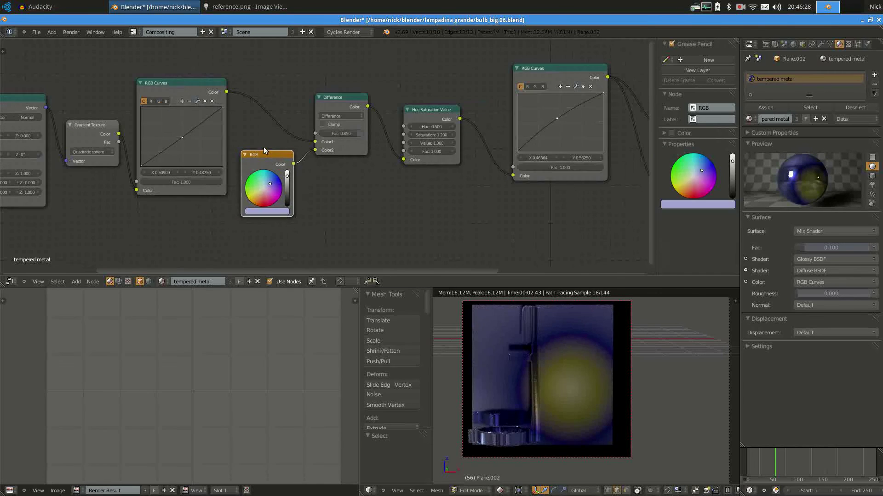
drag(264, 151, 262, 149)
middle_drag(337, 187, 312, 186)
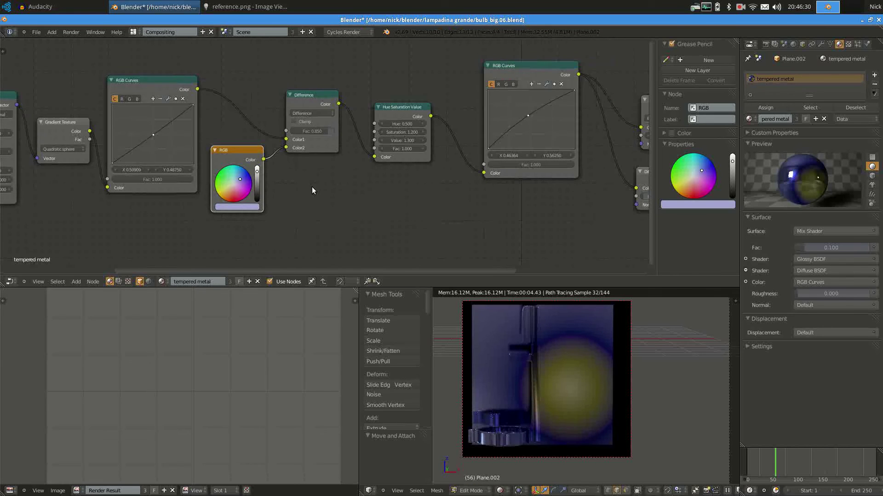
scroll(312, 187, up, 6)
- Add a MixRGB node set to Difference, then delete it again
click(314, 64)
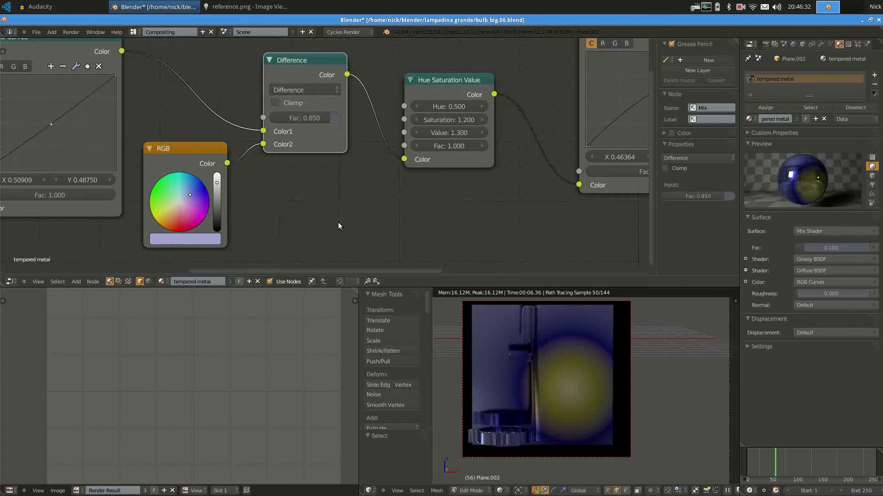
key(shift+a)
mouse_move(328, 203)
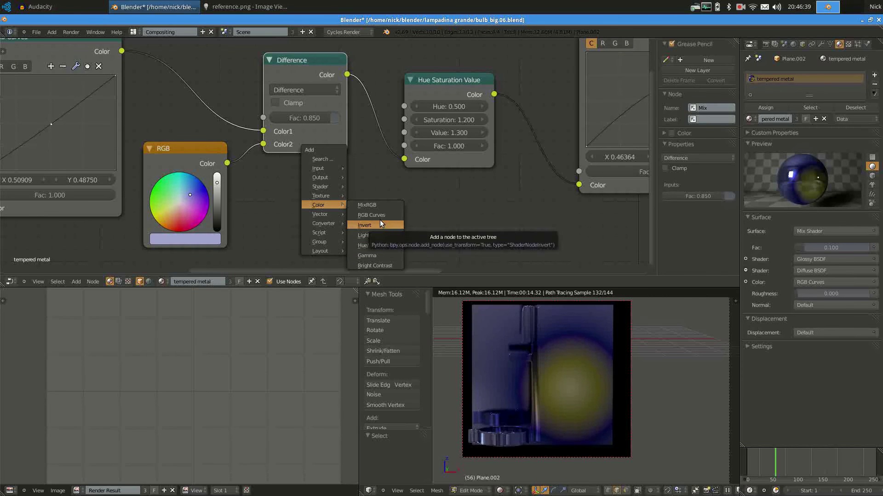
click(377, 204)
click(305, 168)
click(370, 205)
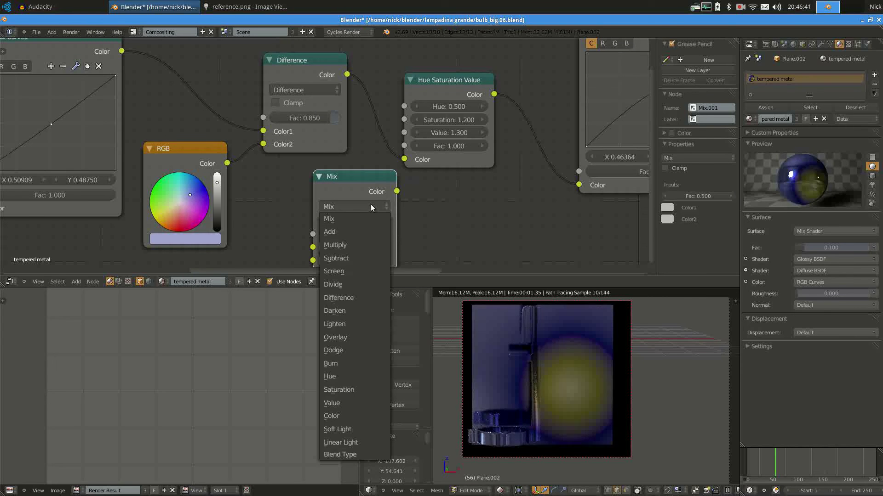
click(353, 299)
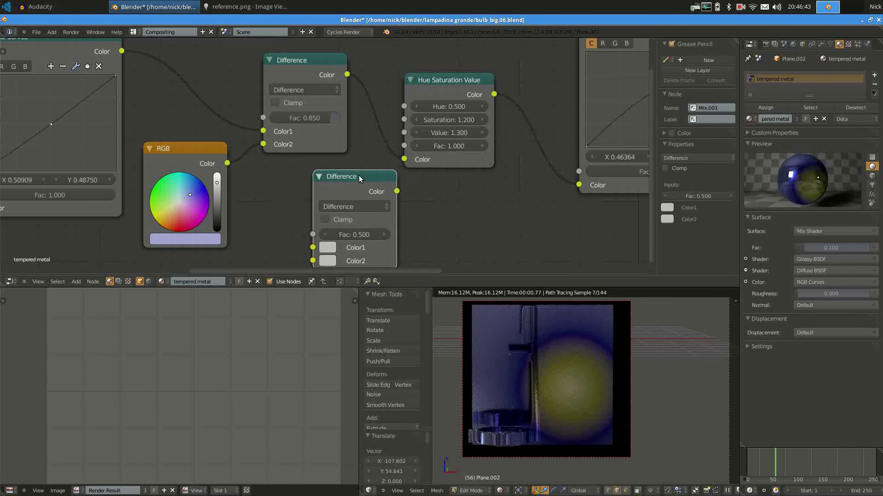
key(x)
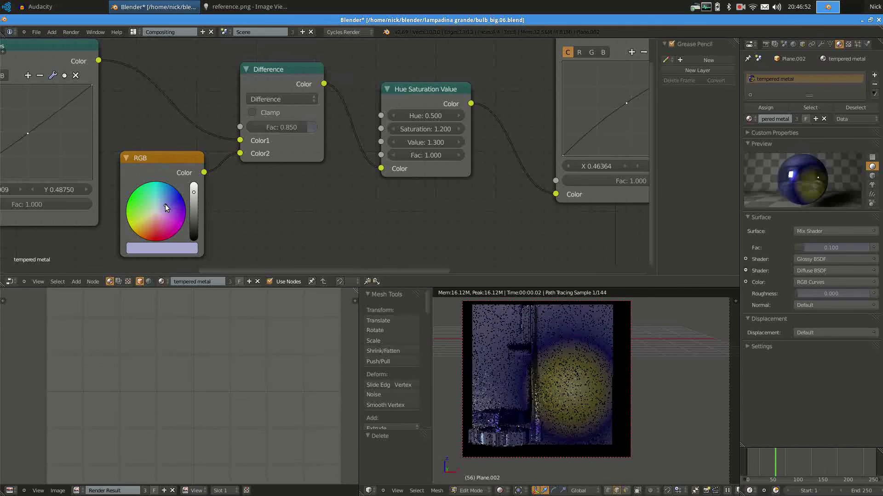
- Try a pale yellow RGB tint, then settle on a slightly pinker lavender-blue
click(156, 209)
drag(156, 209, 140, 221)
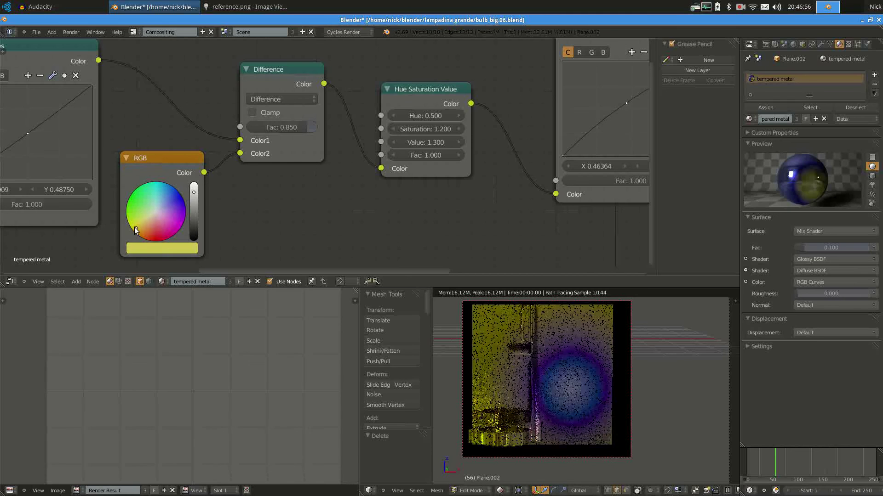
click(170, 209)
drag(166, 205, 165, 203)
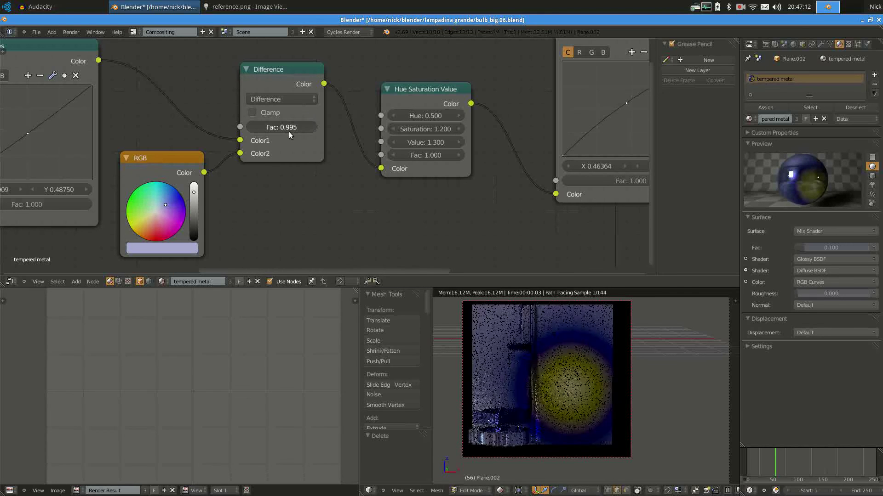
- Set Difference Fac to 0.777, testing Saturation up to 1.600 before returning it to 1.200
drag(277, 131, 282, 132)
click(457, 128)
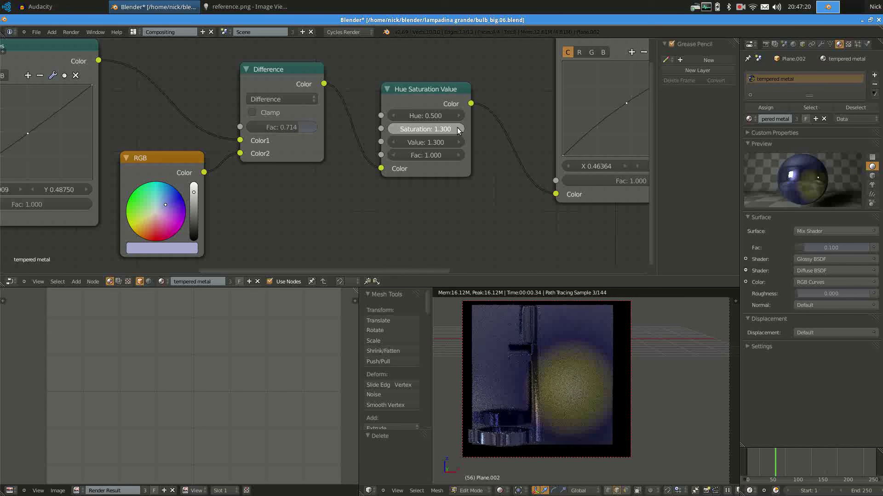
click(456, 128)
click(456, 128)
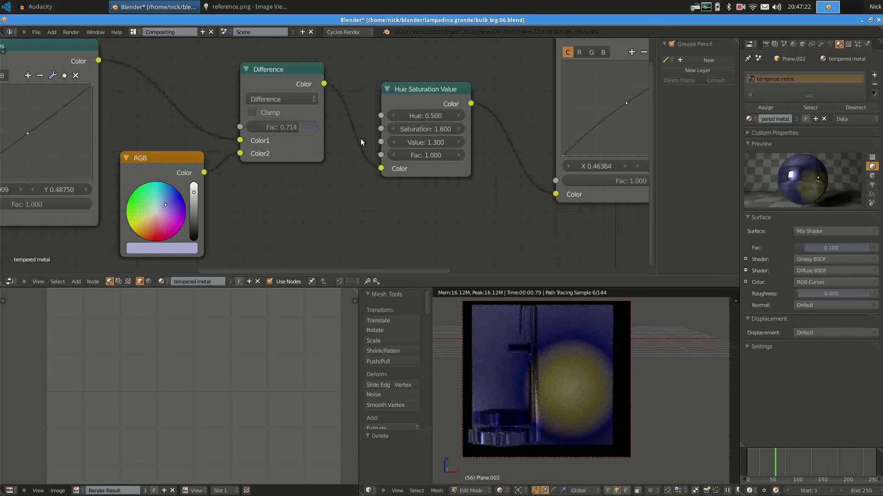
click(392, 129)
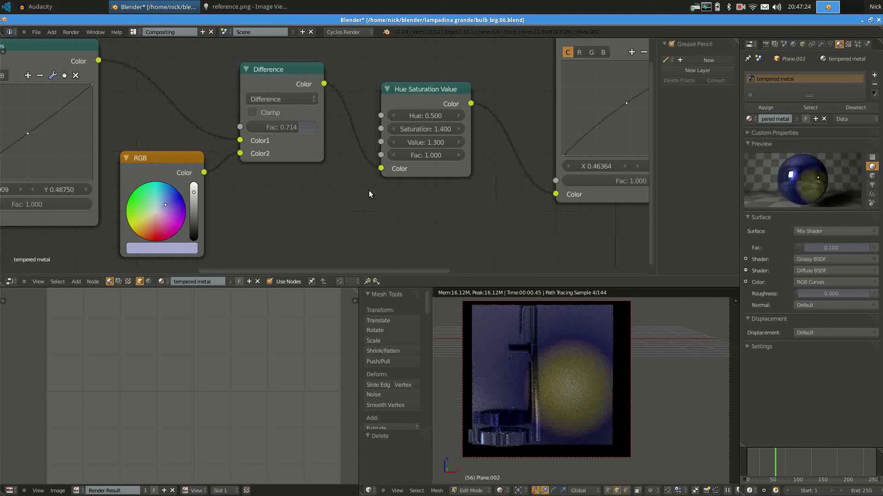
drag(291, 129, 312, 132)
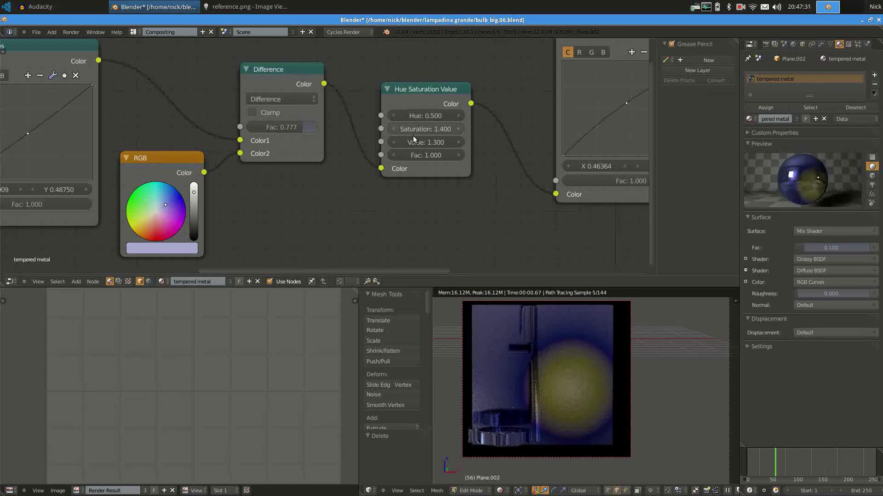
click(460, 126)
click(459, 127)
click(394, 128)
click(394, 128)
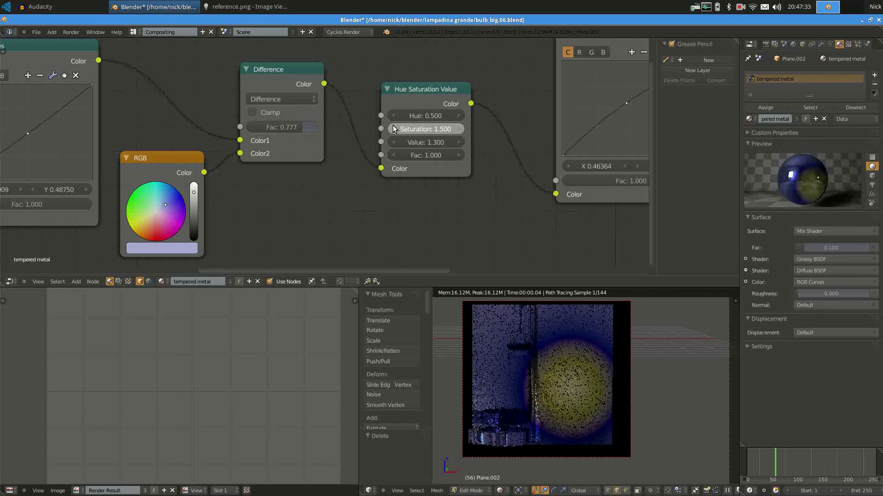
click(394, 128)
click(394, 128)
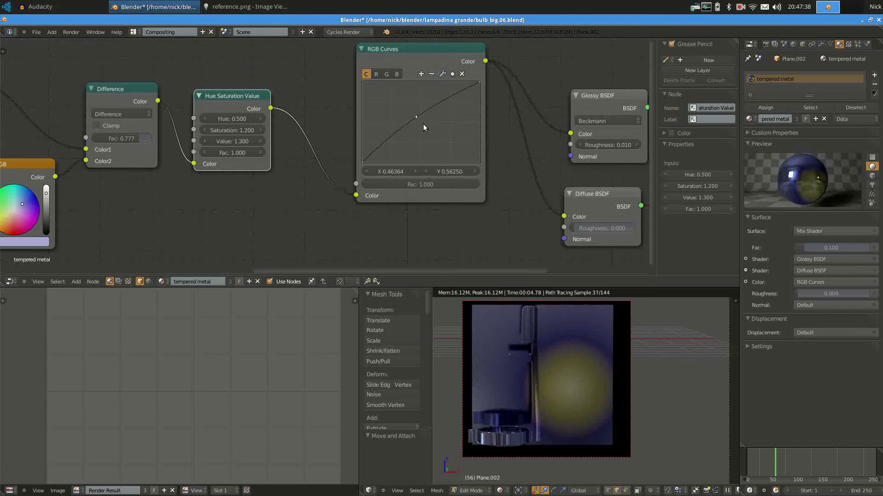
- Move the final RGB Curves midpoint to X 0.47657, Y 0.55 and reposition the Glossy and Diffuse nodes
mouse_move(414, 114)
mouse_down()
mouse_move(409, 105)
mouse_move(423, 129)
mouse_up()
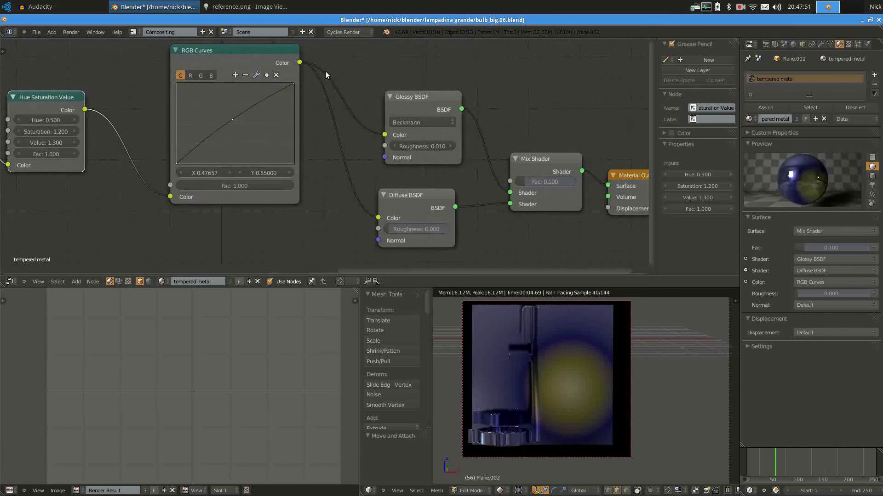
drag(428, 99, 420, 88)
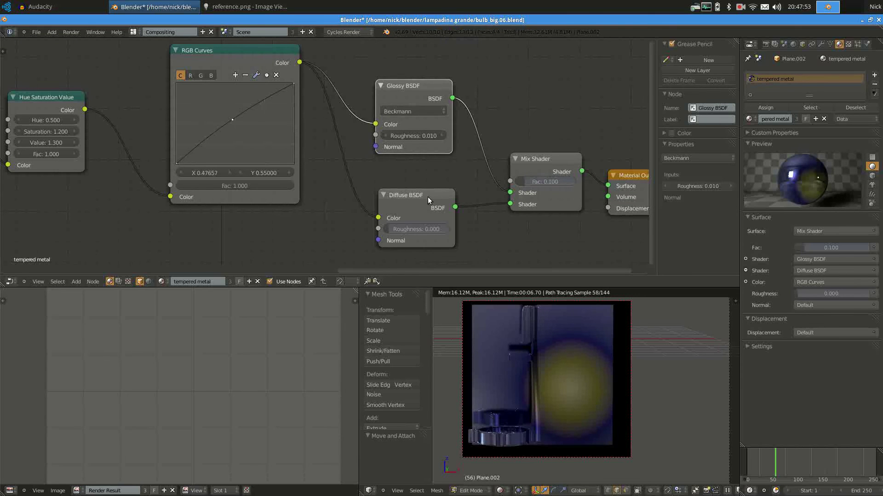
drag(422, 194, 421, 181)
scroll(435, 187, down, 2)
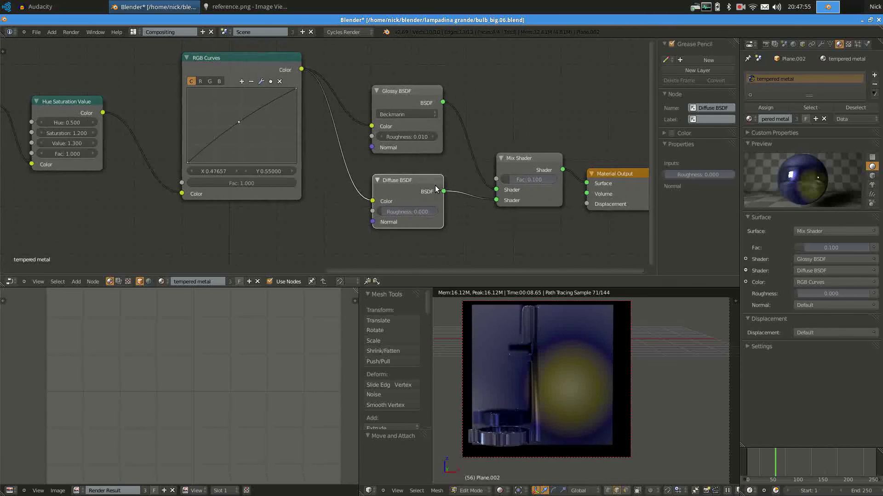
middle_drag(427, 184, 371, 182)
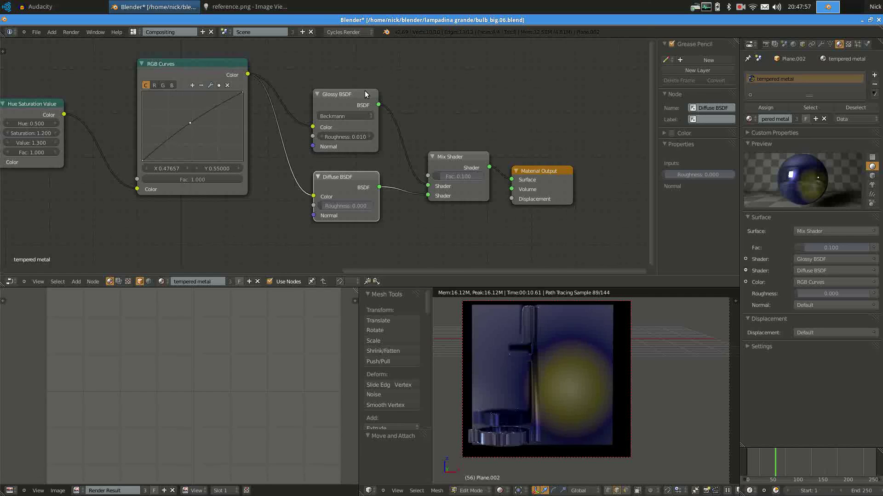